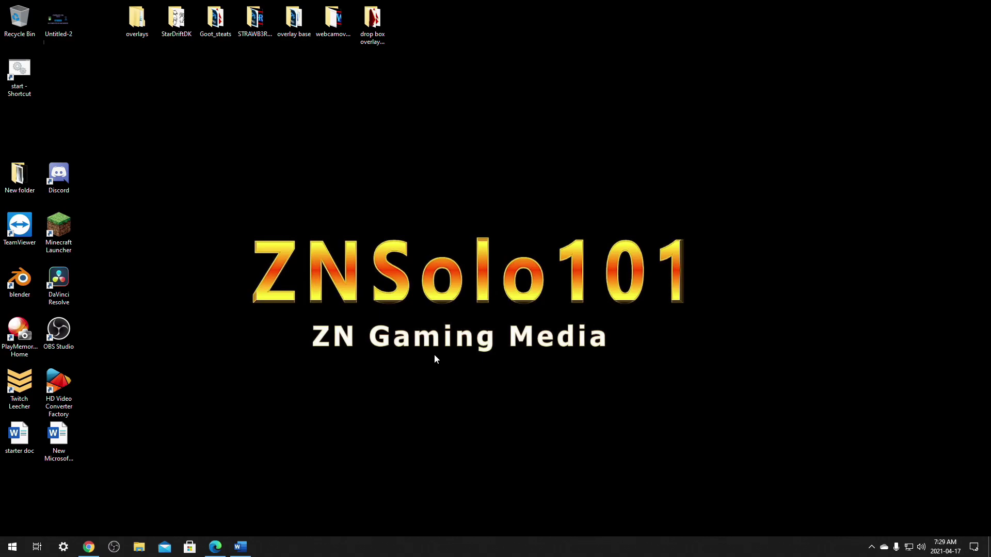
In Chrome, go to the Creator Dashboard's Community > Roles Manager, listing streamelements and znsbot as Moderators.
click(89, 547)
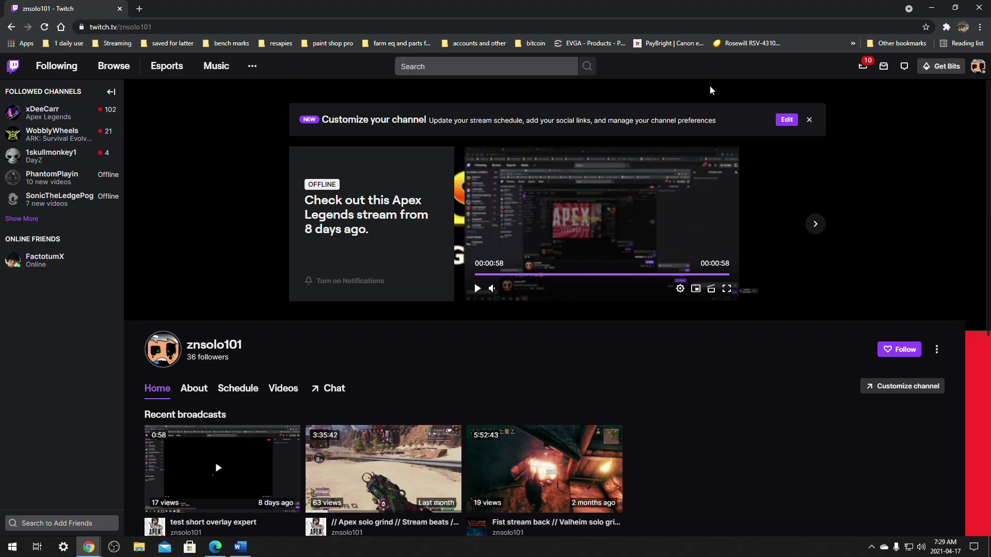
click(978, 67)
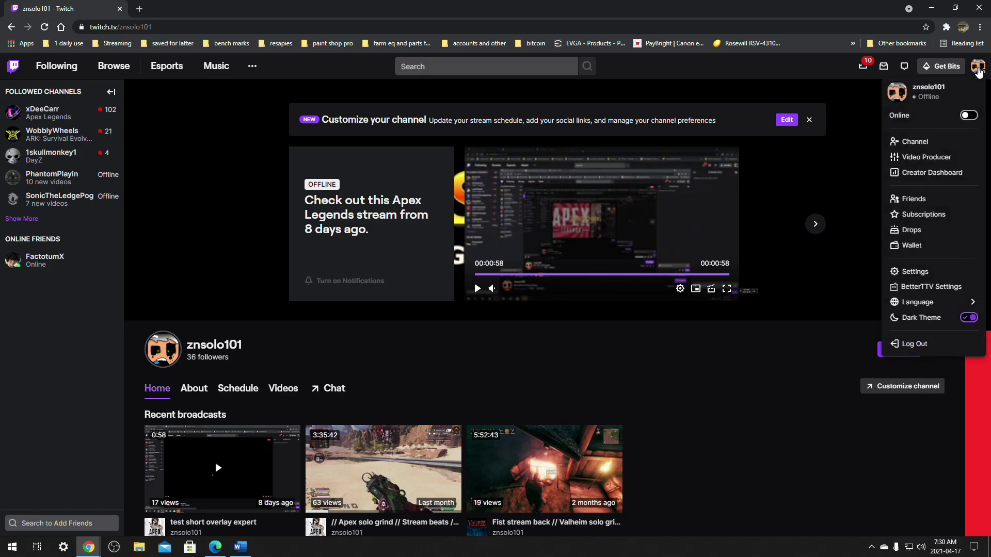
click(923, 177)
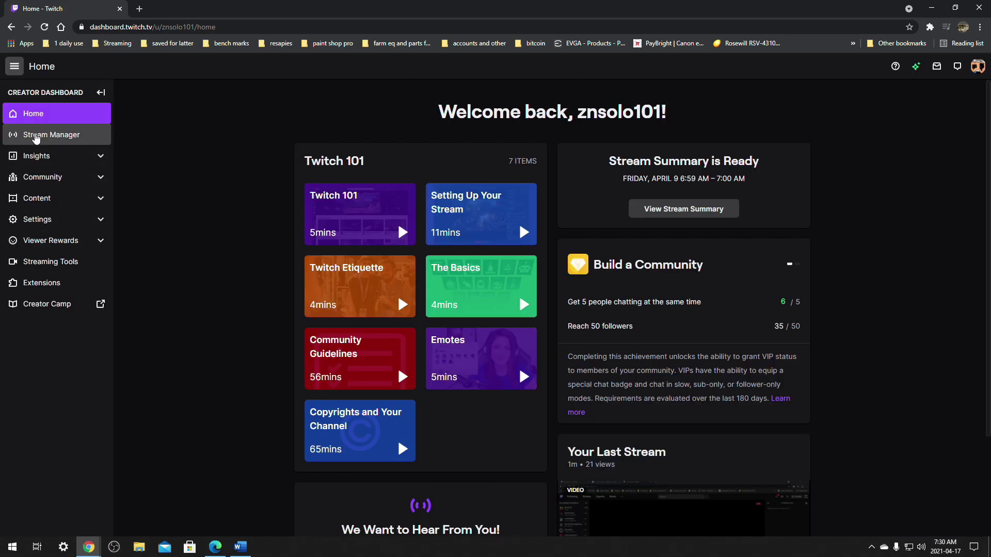
click(77, 178)
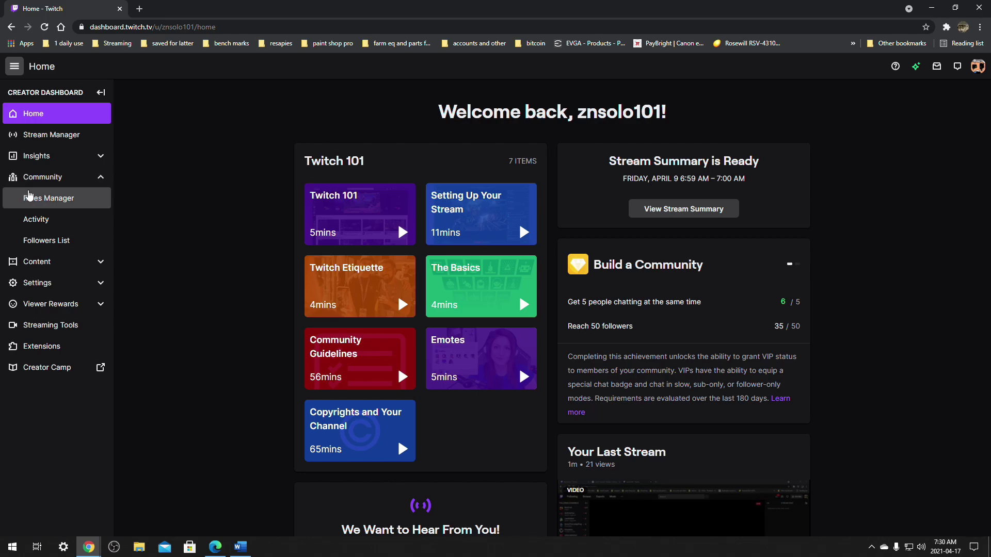
click(69, 204)
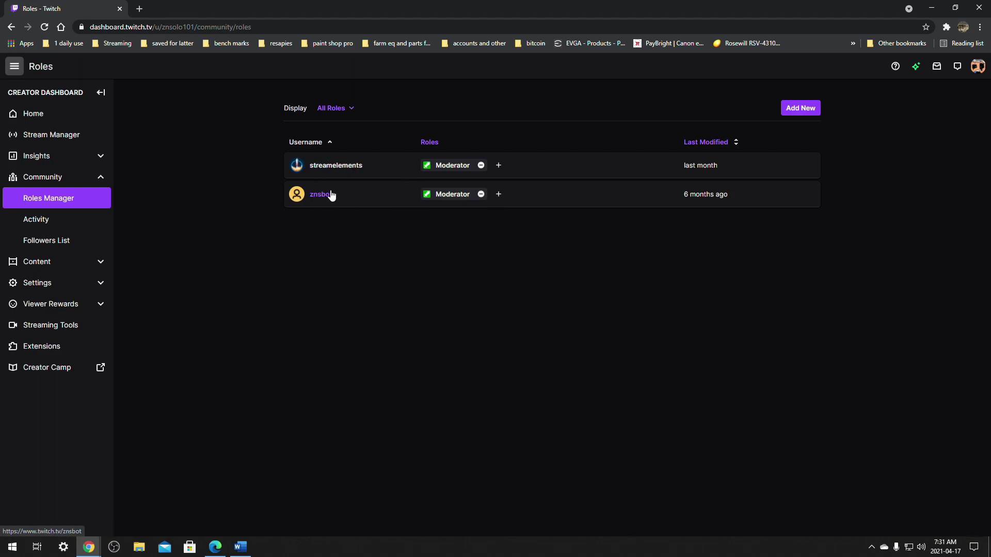
Add the Editor role to znsbot next to its existing Moderator role.
click(500, 195)
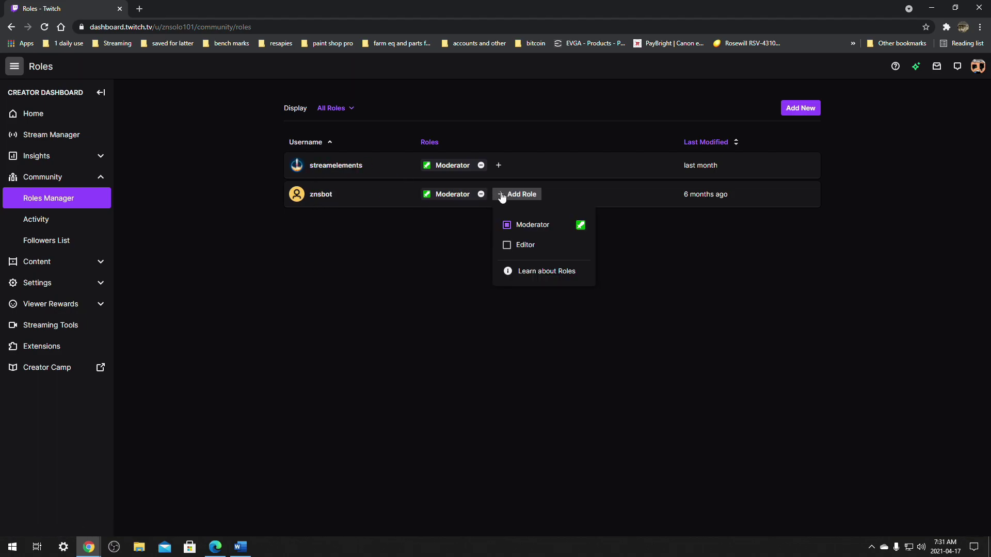
click(507, 245)
click(446, 249)
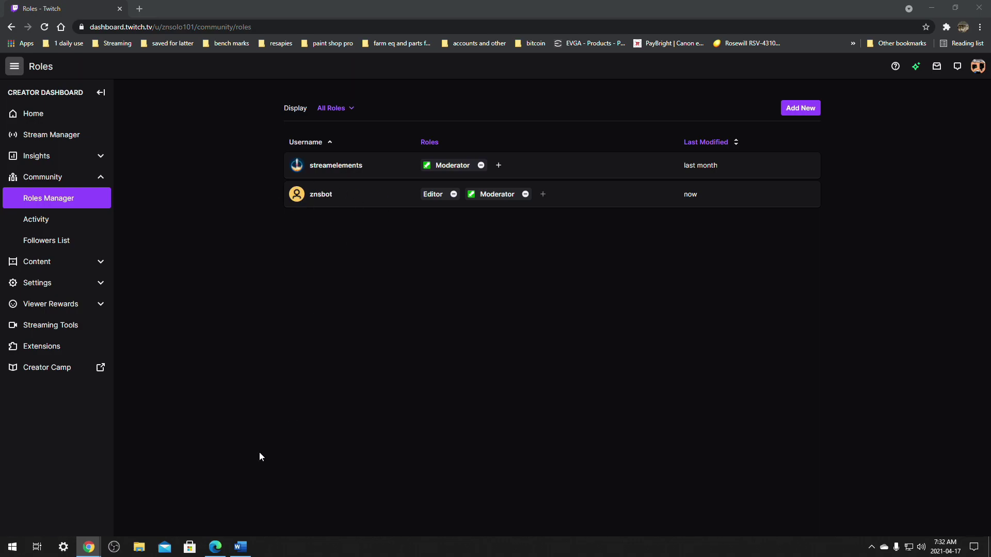
click(215, 550)
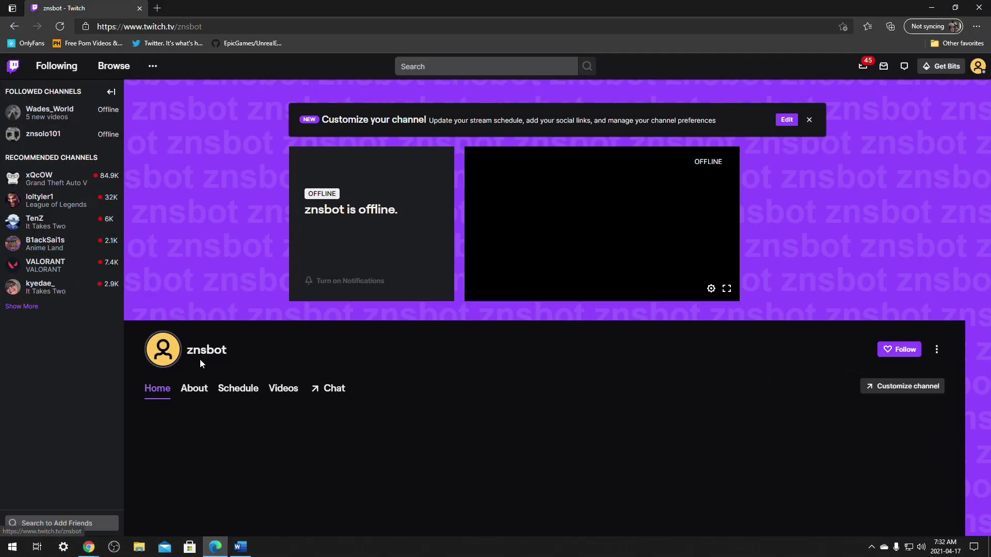
As znsbot, go to Settings > Stream and list the channels it edits, showing znsolo101.
click(979, 69)
click(921, 172)
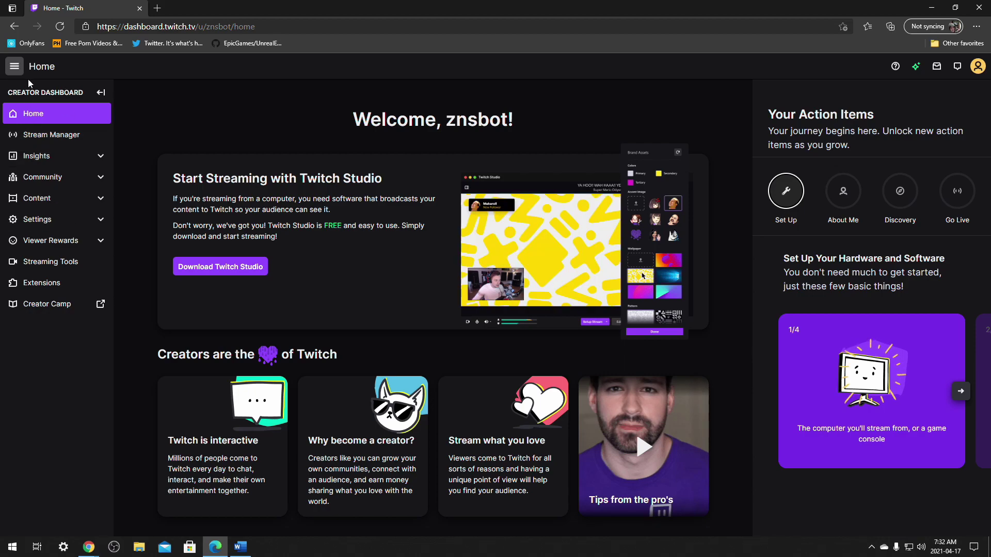
click(57, 224)
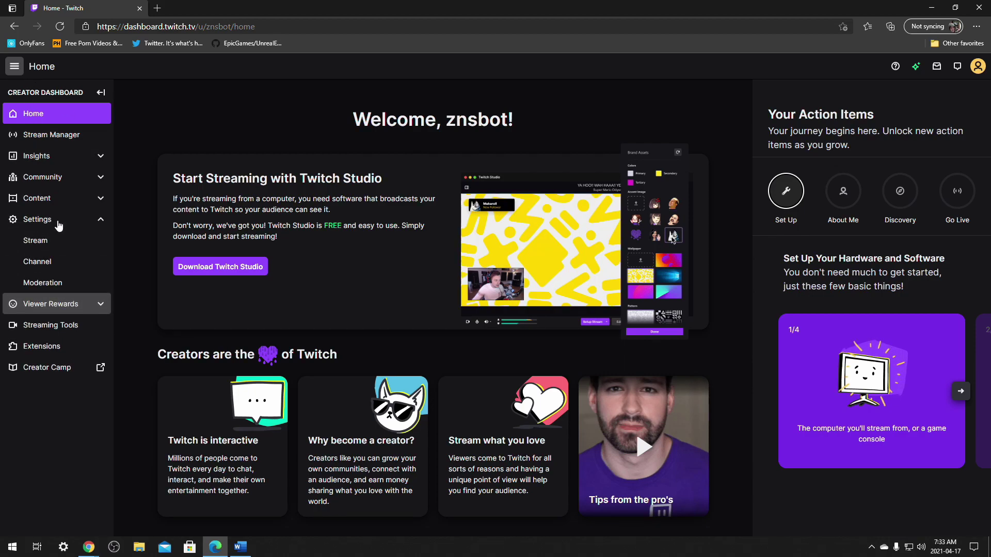
click(47, 245)
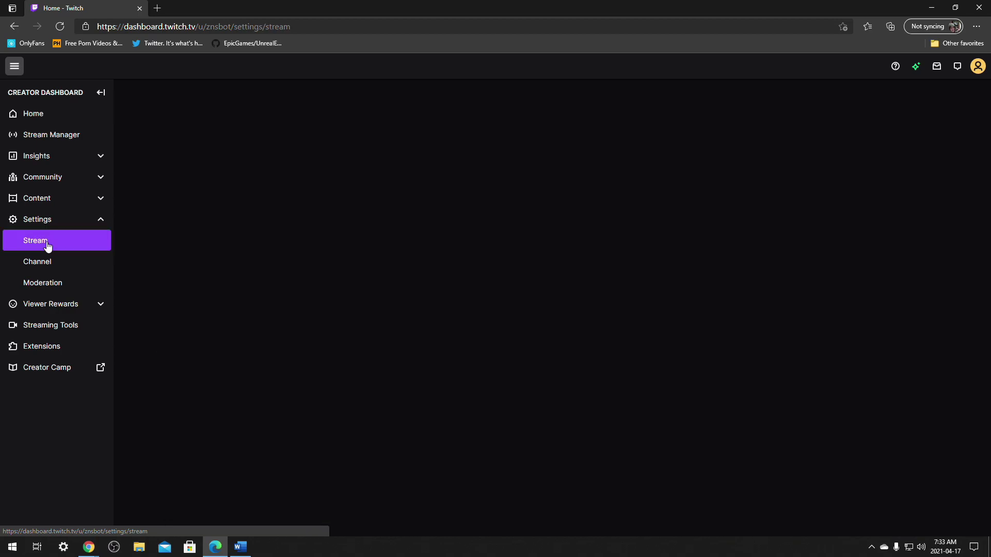
scroll(555, 224, down, 7)
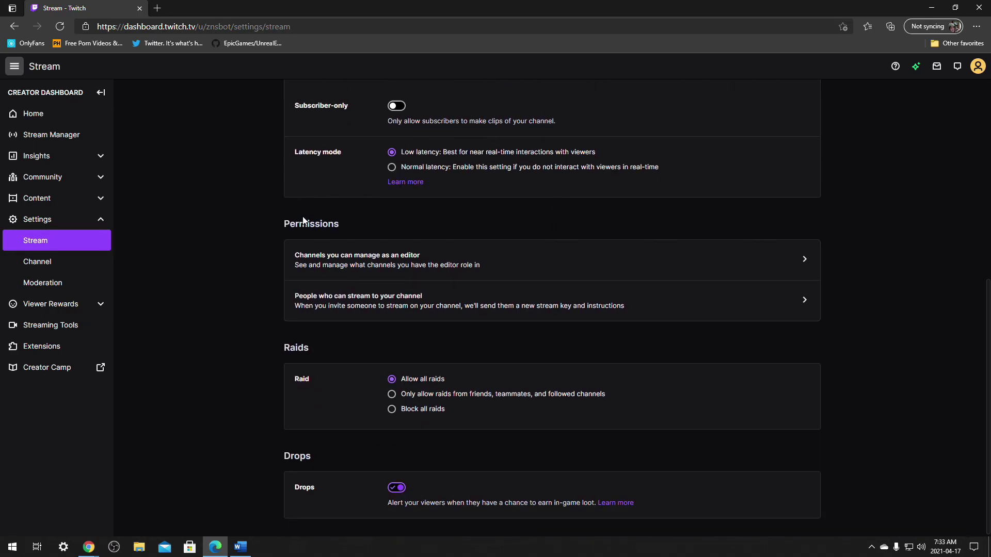
drag(280, 226, 340, 225)
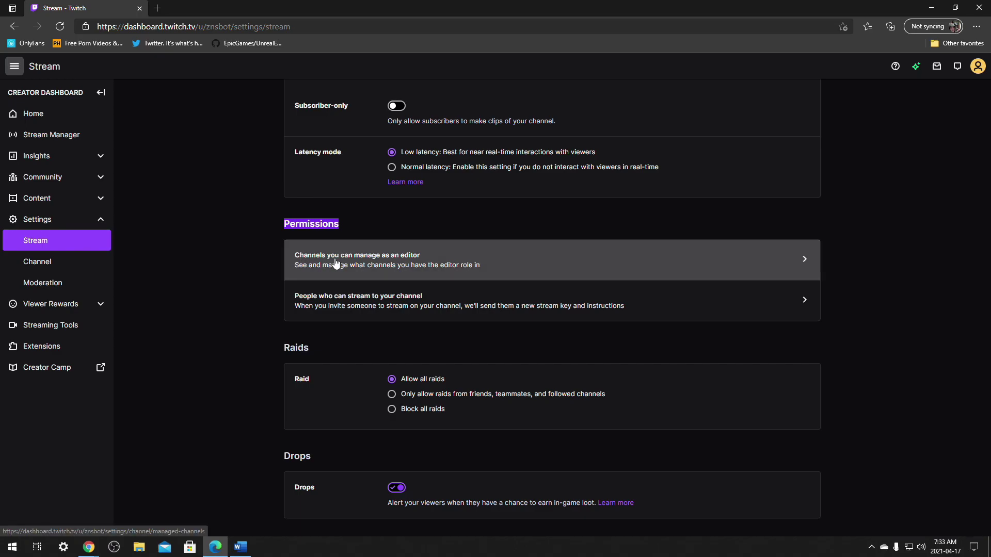
click(463, 261)
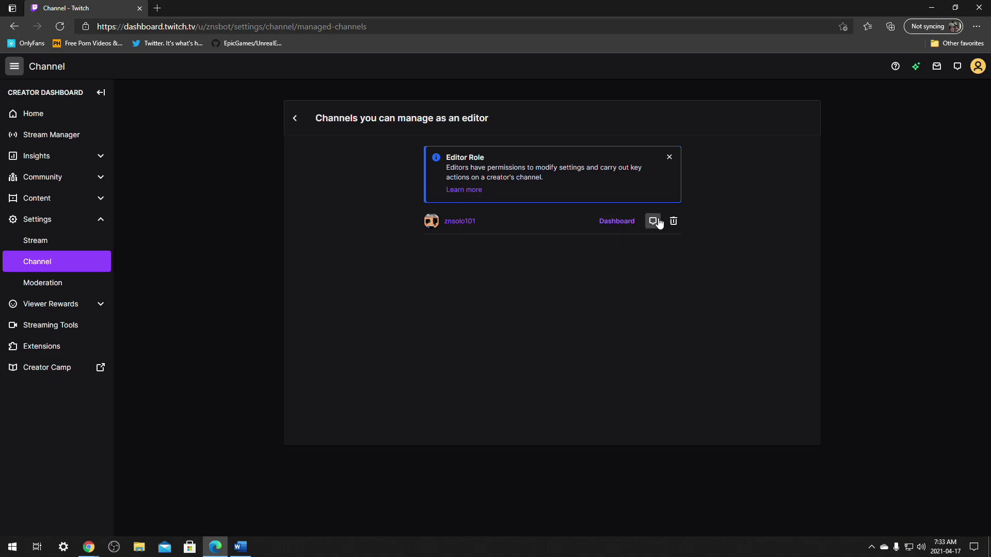
Enter znsolo101's dashboard as editor, review its Achievements page, and expand Content.
click(615, 222)
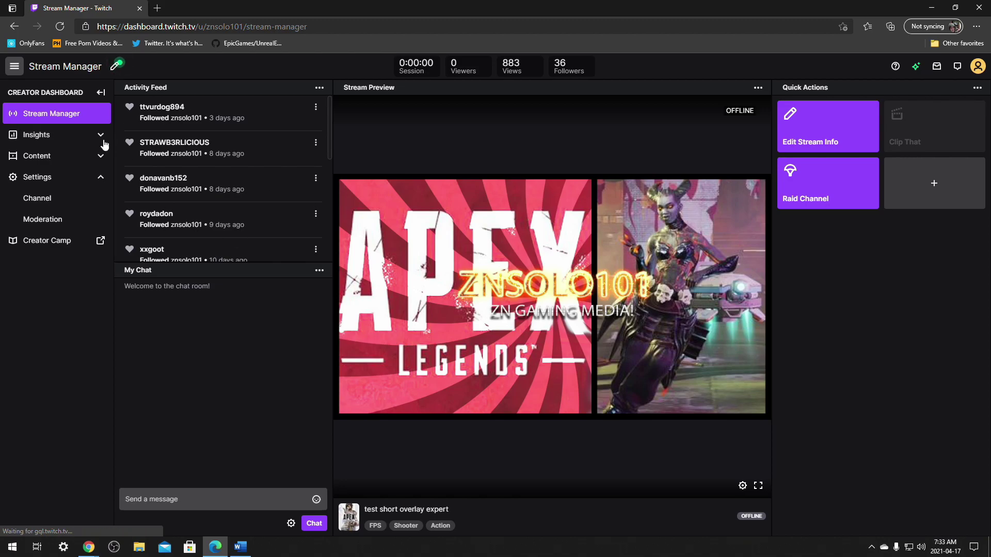
click(73, 136)
click(44, 164)
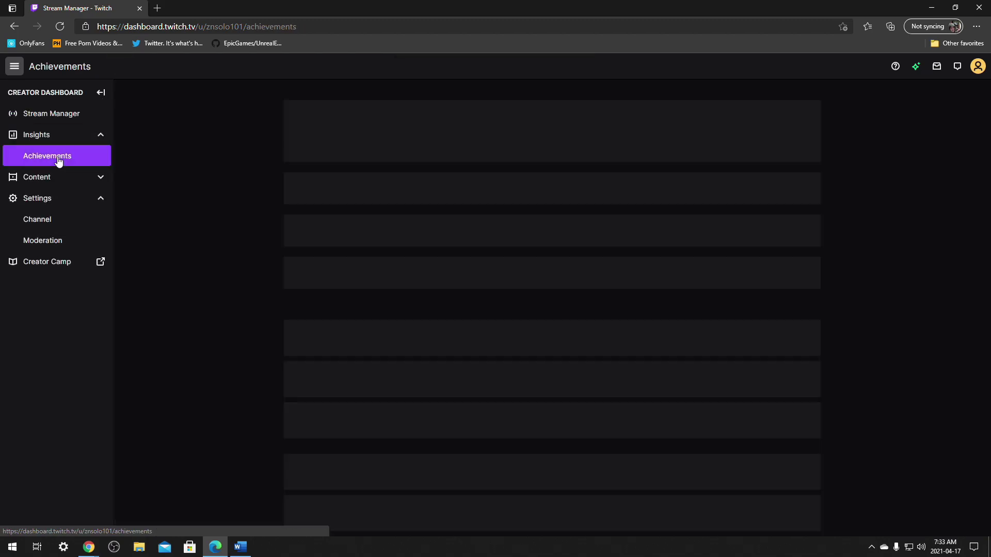
scroll(471, 164, down, 12)
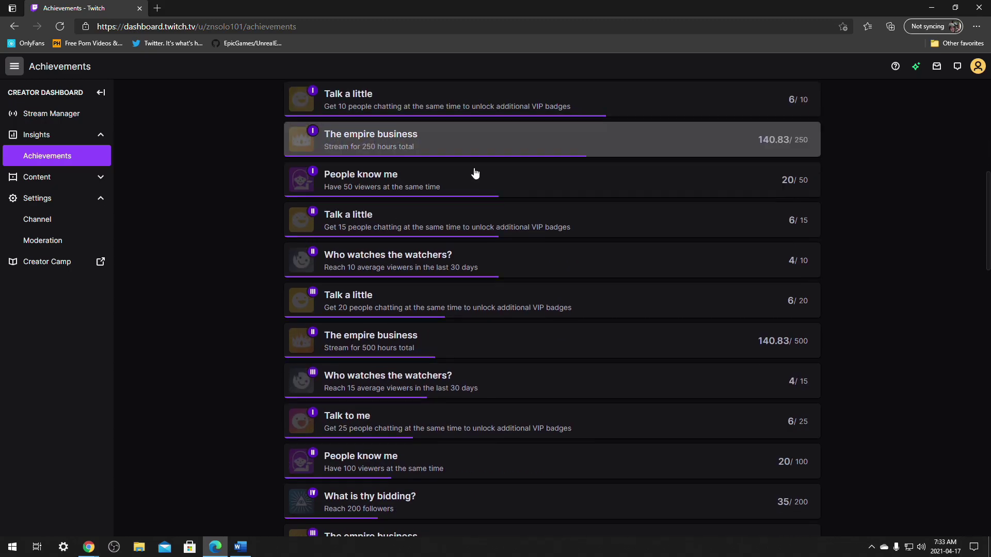
scroll(489, 239, up, 12)
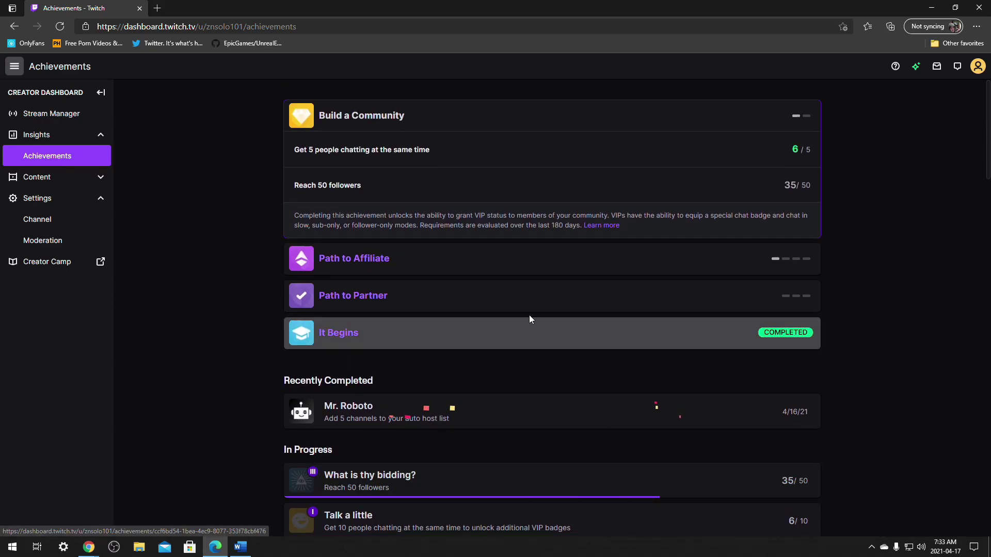
click(57, 179)
Browse Video Producer and check the first video's actions, then view Collections and Clips.
click(56, 198)
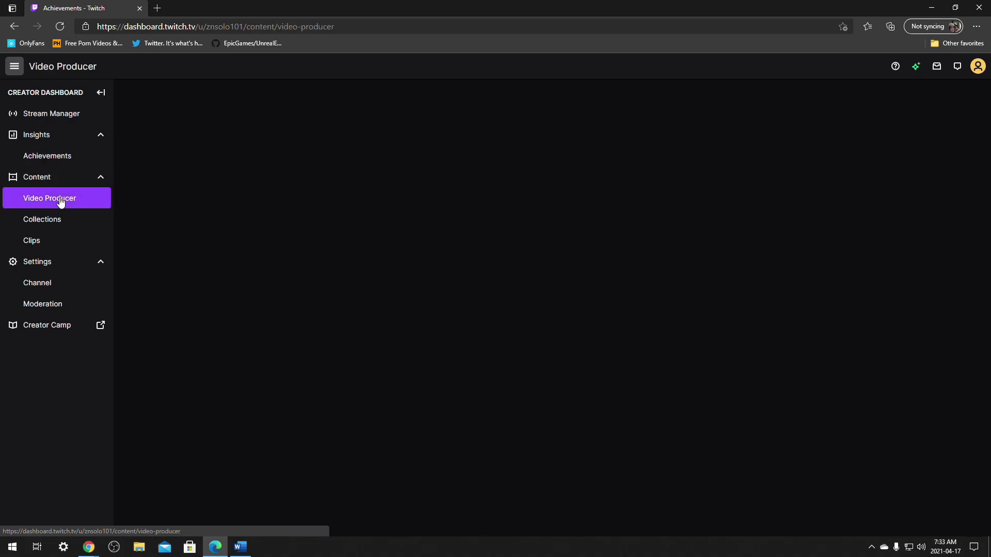
click(774, 171)
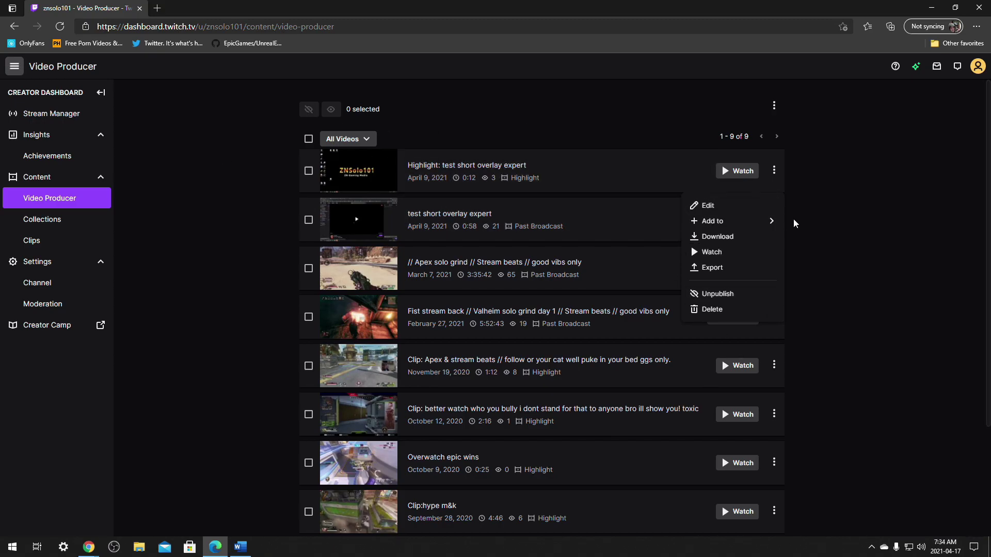
click(849, 240)
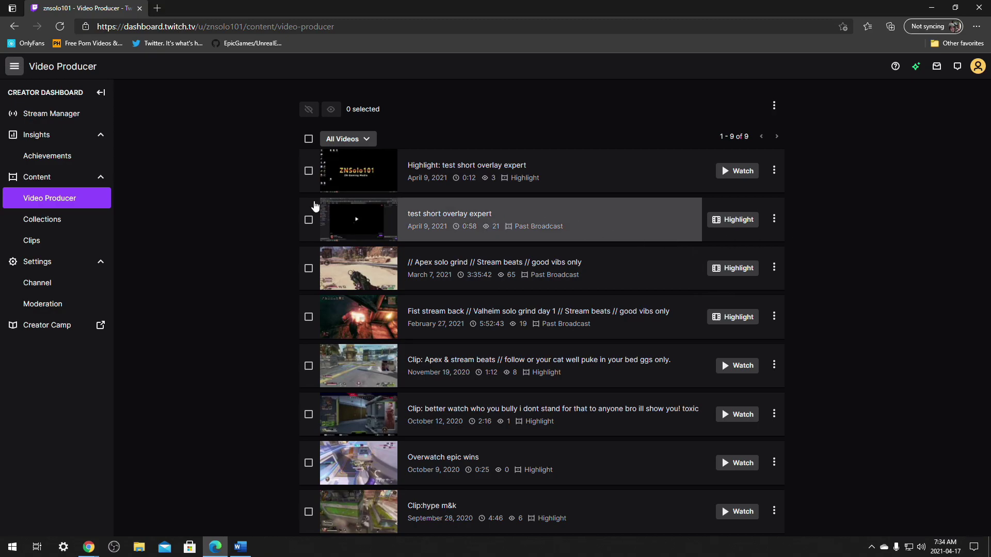
click(47, 221)
click(32, 240)
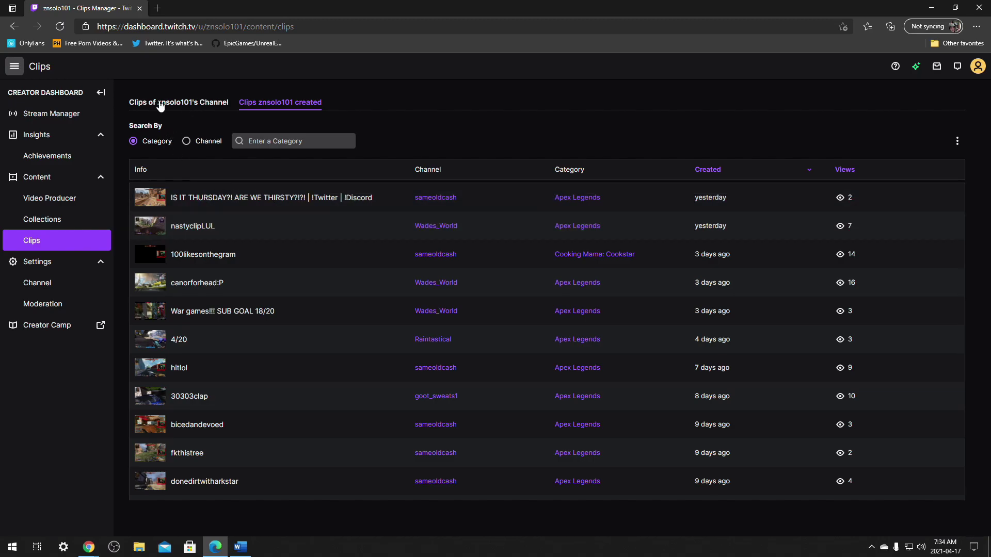
View the list of clips made of znsolo101's channel.
click(195, 106)
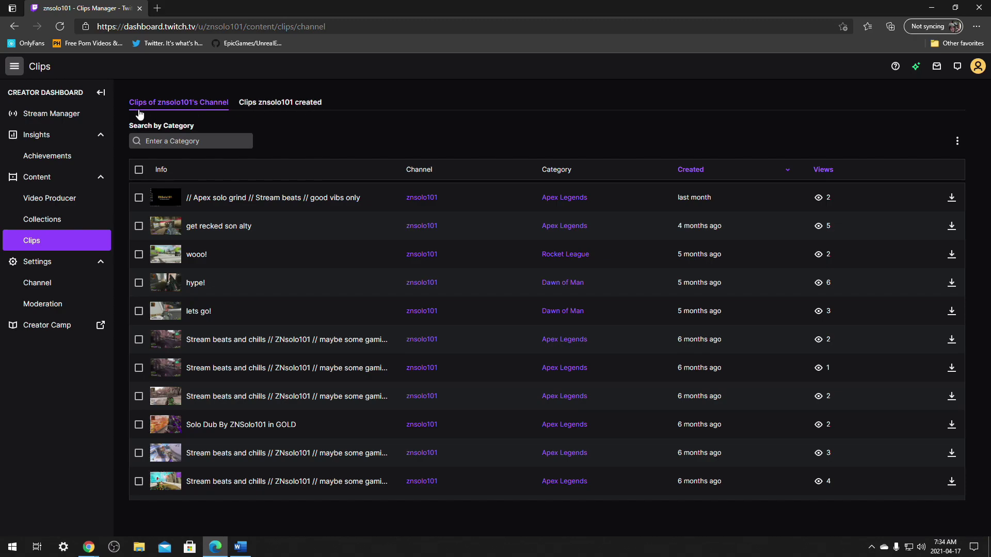
scroll(215, 360, down, 1)
scroll(568, 248, up, 1)
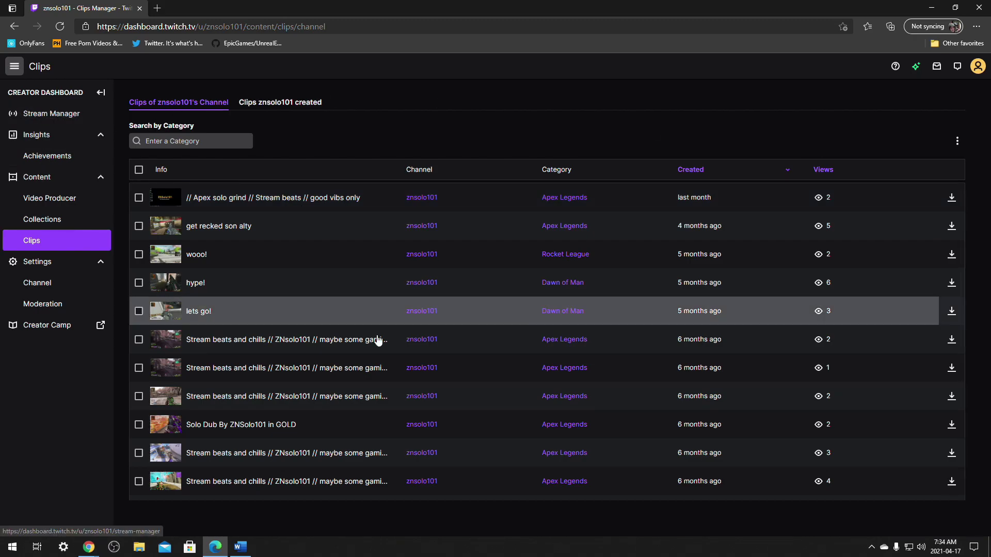
Review the Saturday Apex Legends stream schedule in Channel settings, then view Moderation settings.
click(39, 283)
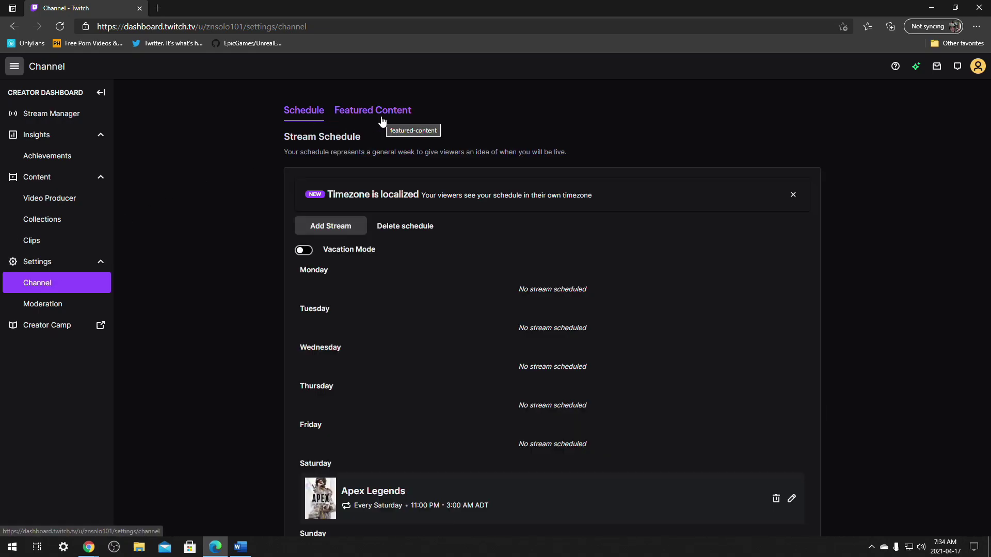
scroll(382, 124, down, 1)
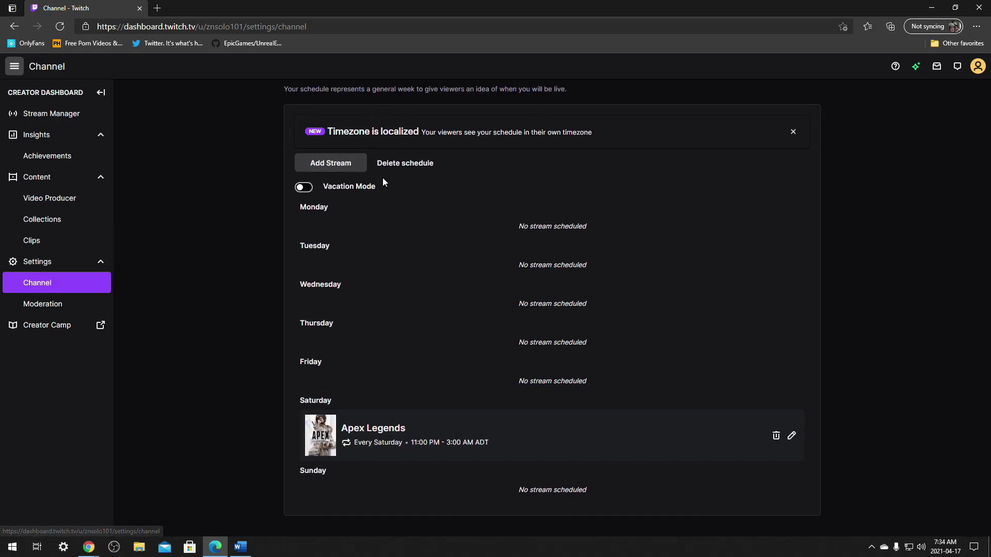
click(55, 308)
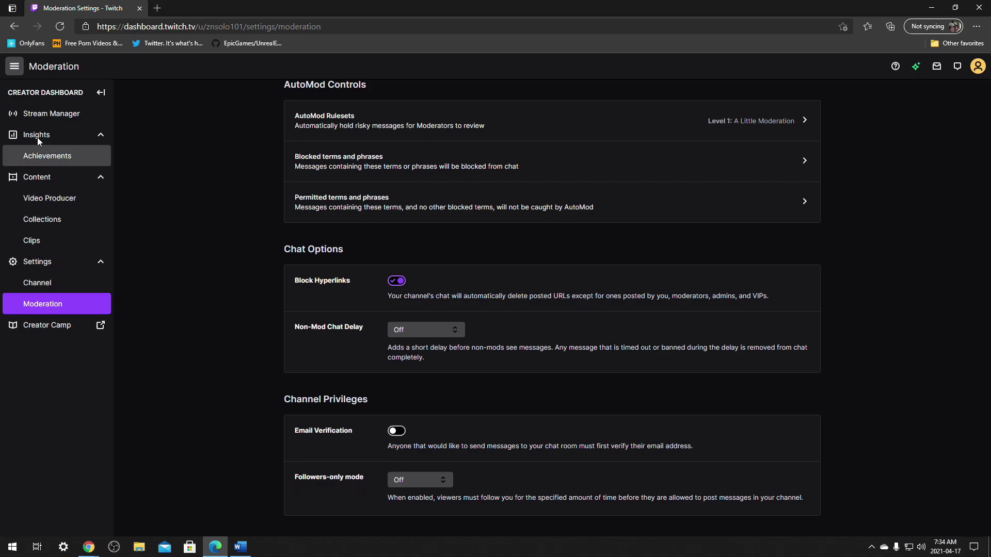
Open Stream Manager and its chat box, then revisit Channel settings and Video Producer.
click(61, 119)
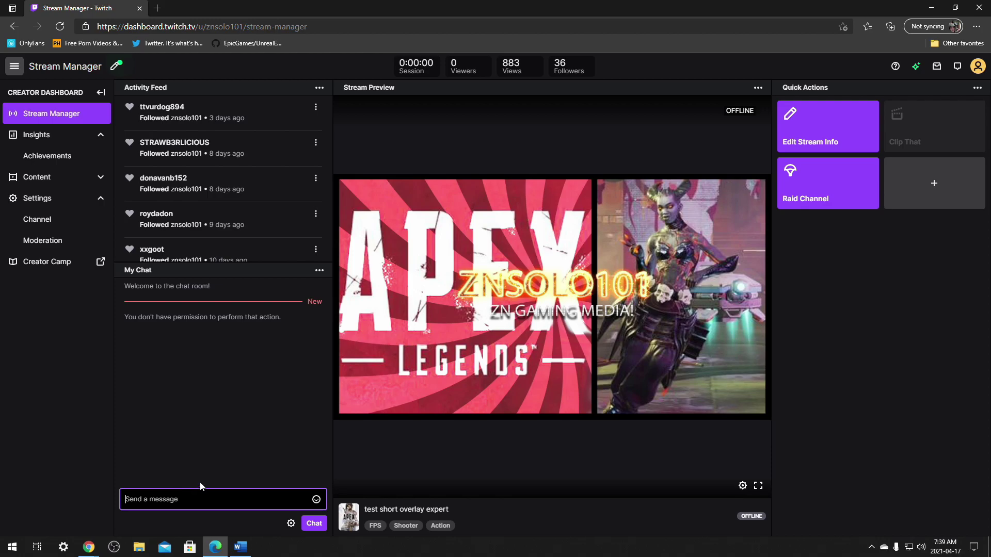
click(157, 493)
click(64, 219)
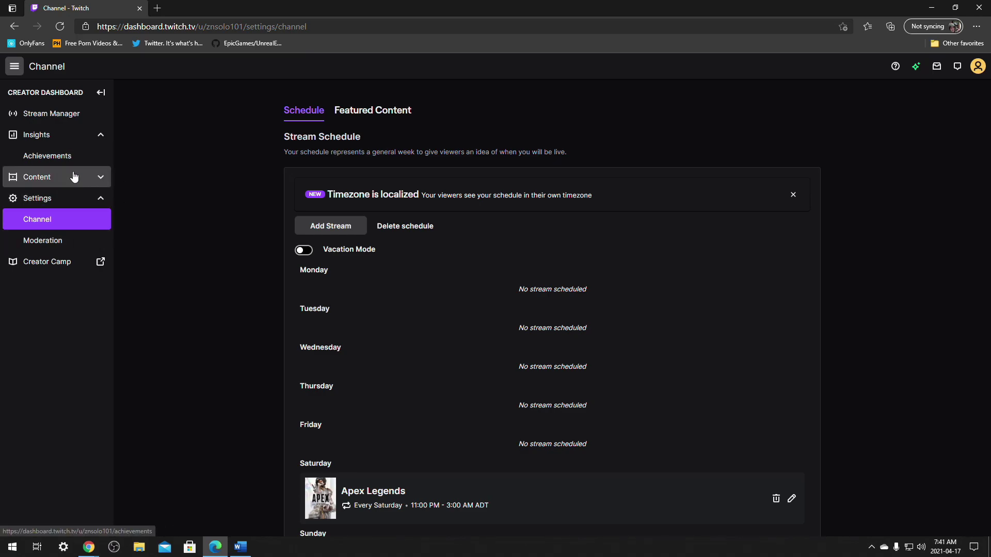
click(73, 177)
click(75, 202)
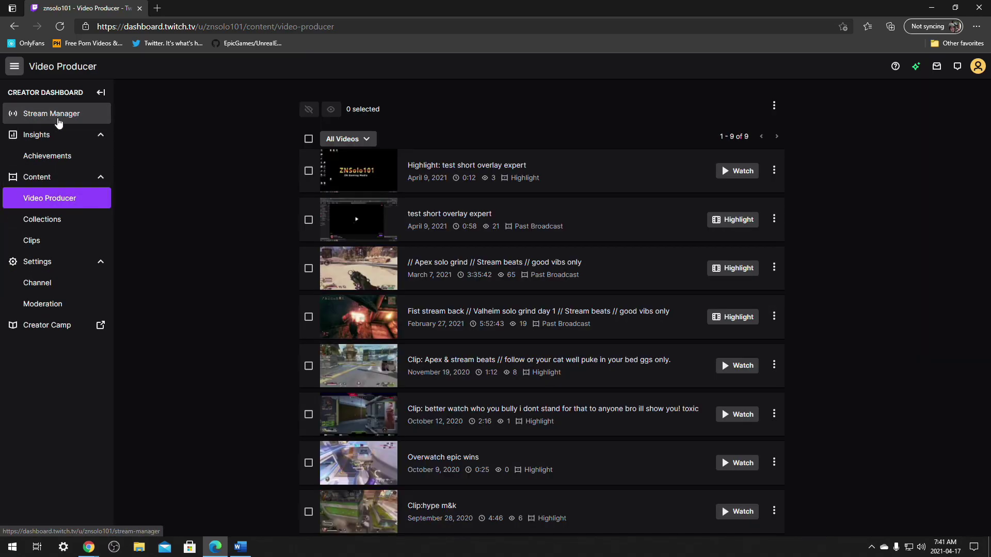
Return to Stream Manager and close Edit Stream Info without changes.
click(59, 120)
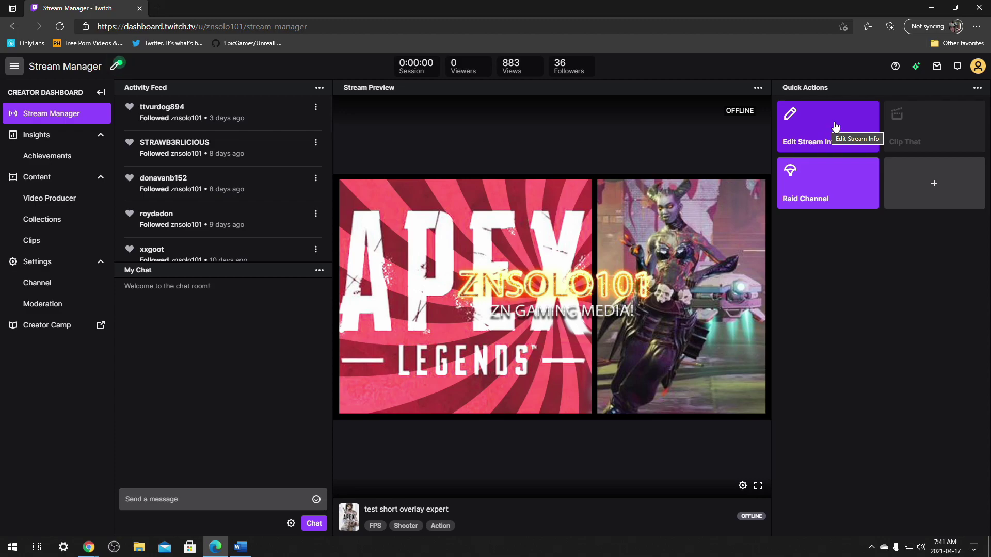
click(836, 126)
click(639, 177)
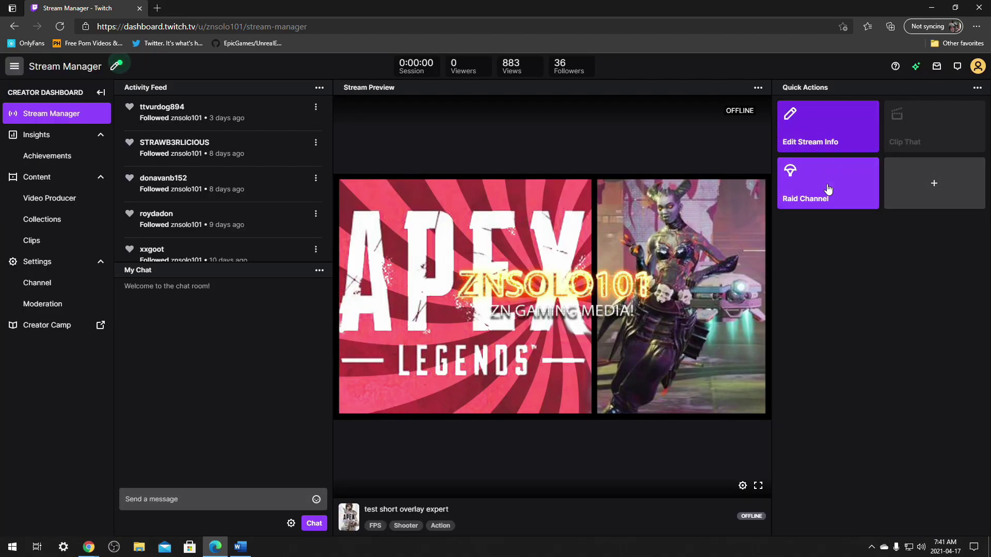